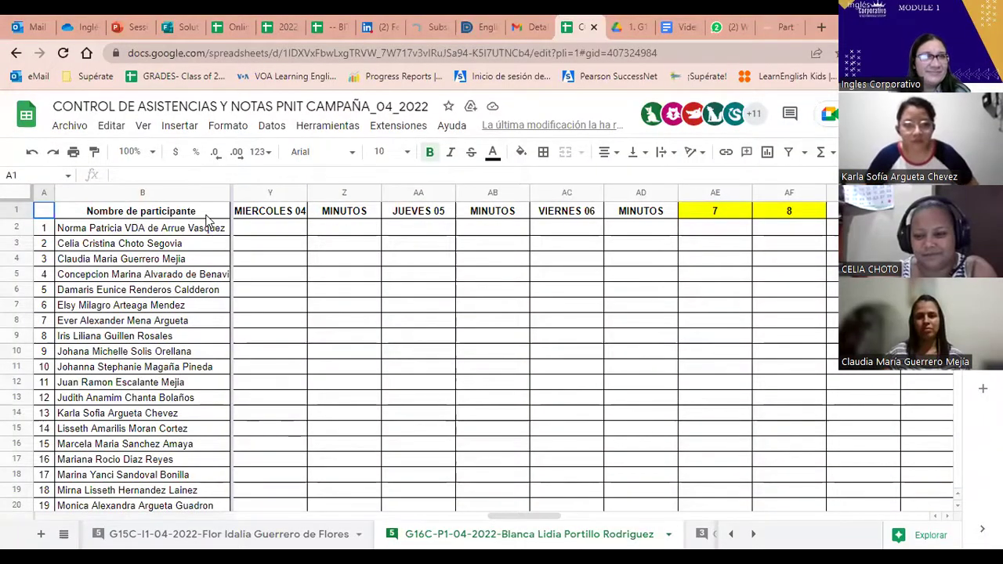
Enter 1 in the MIERCOLES 04 attendance column for participants 1 through 4 (Y2 to Y5)
click(275, 234)
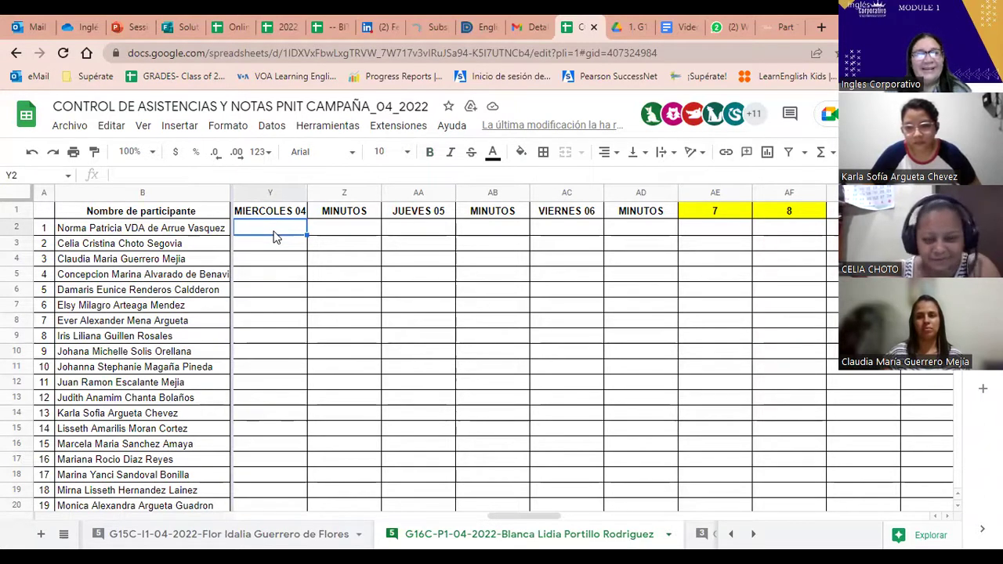
text(1)
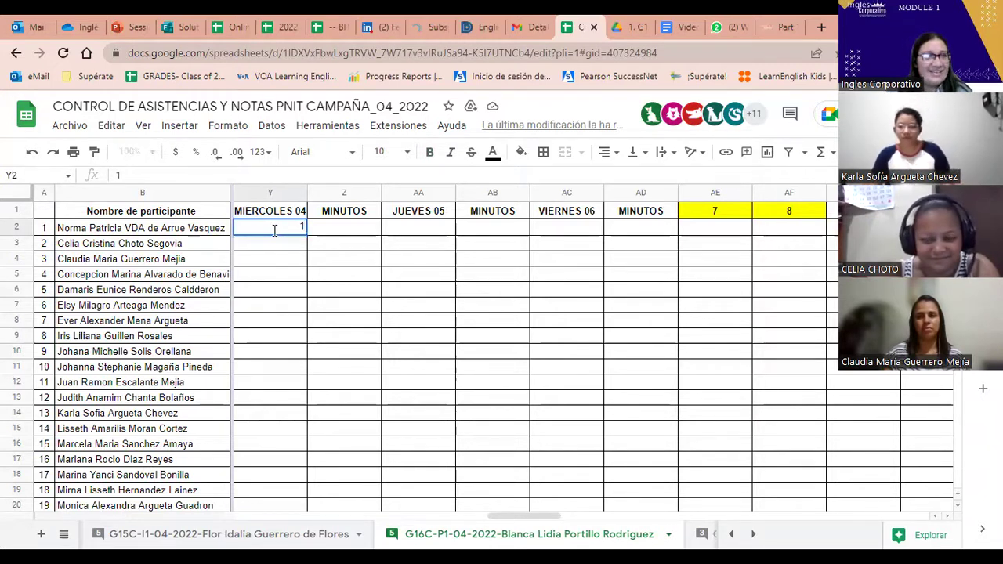
key(Return)
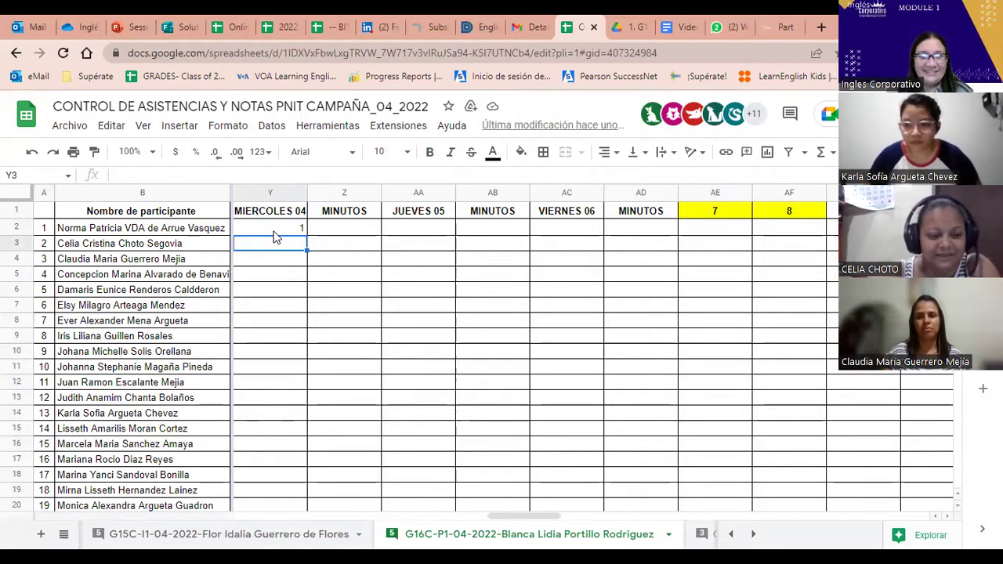
text(1)
key(Return)
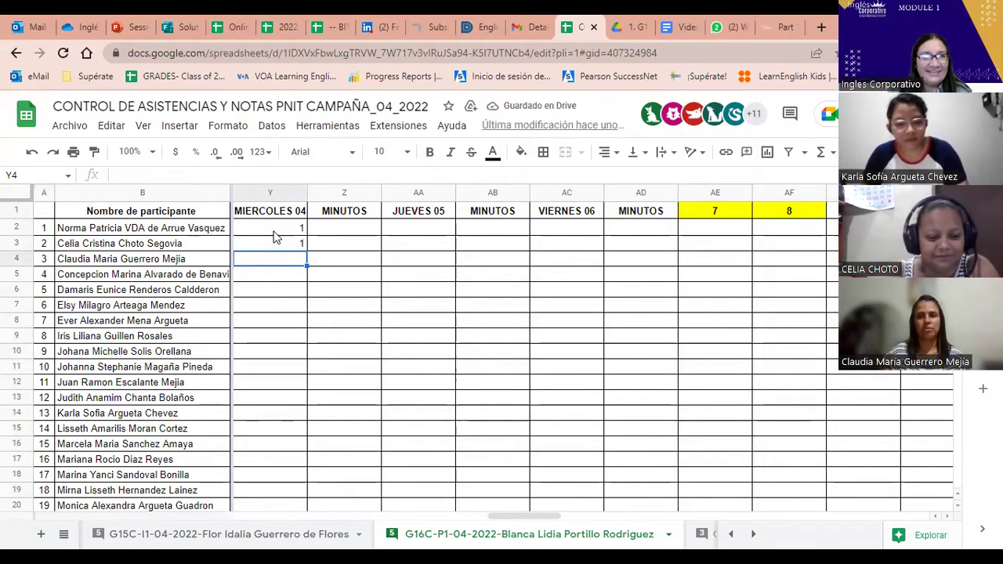
text(1)
key(Return)
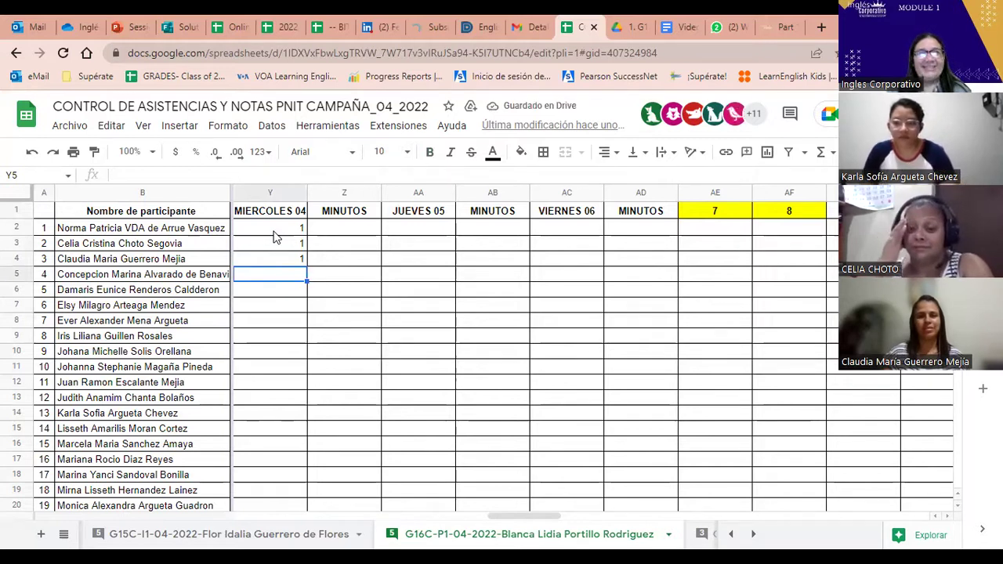
text(1)
key(Return)
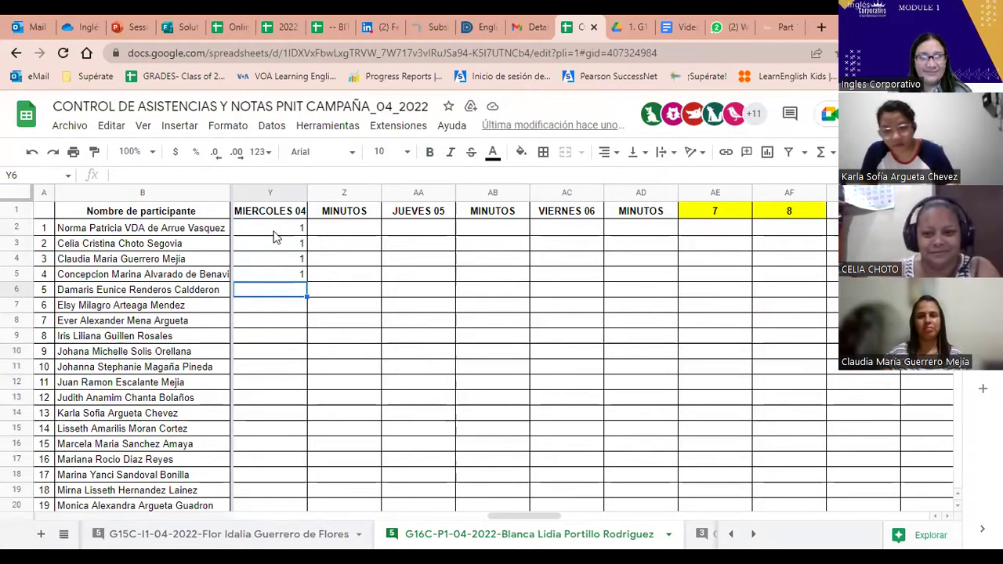
Enter the MIERCOLES 04 attendance as 0 for participant 5 and 1 for participants 6 and 7
text(0)
key(Return)
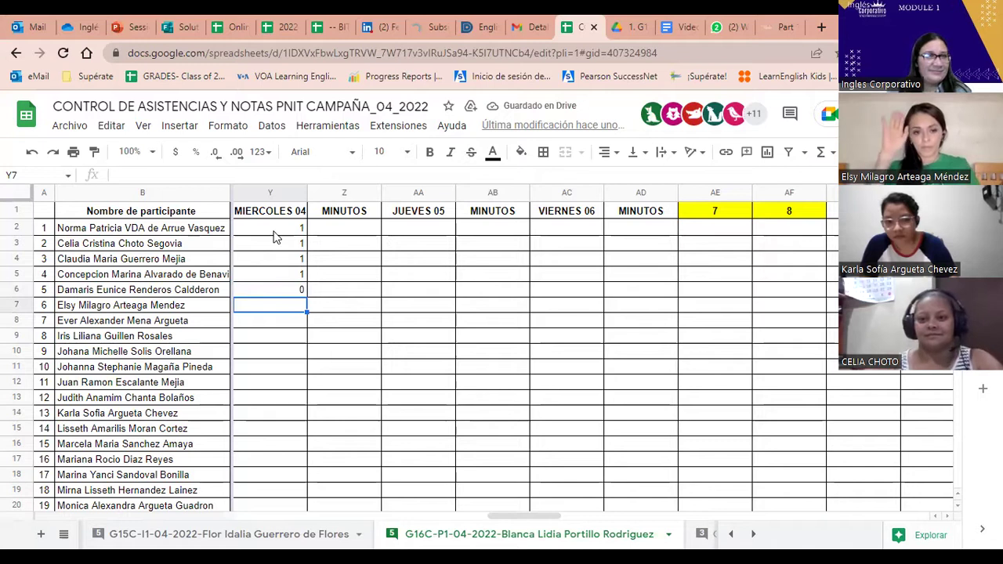
text(1)
key(Return)
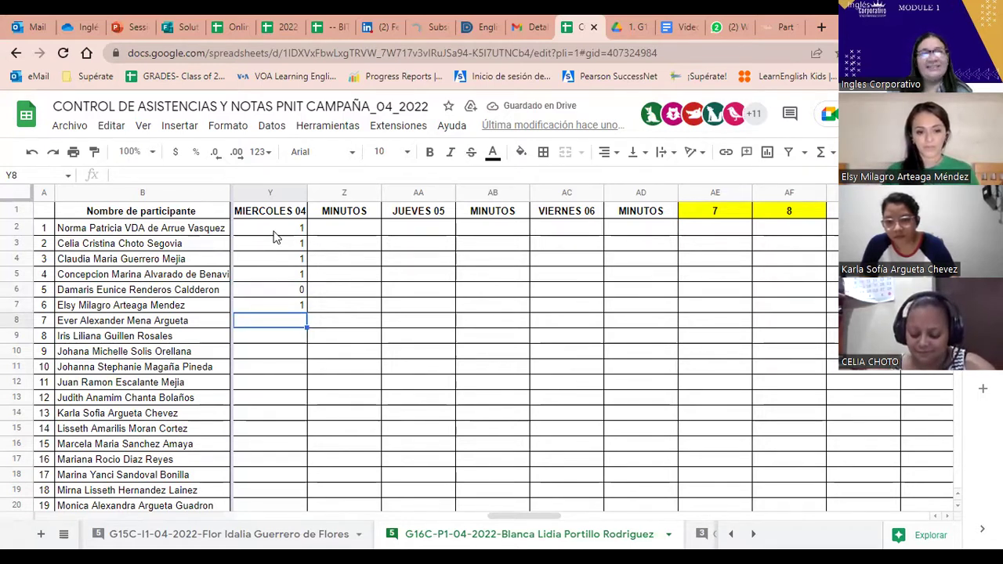
text(1)
key(Return)
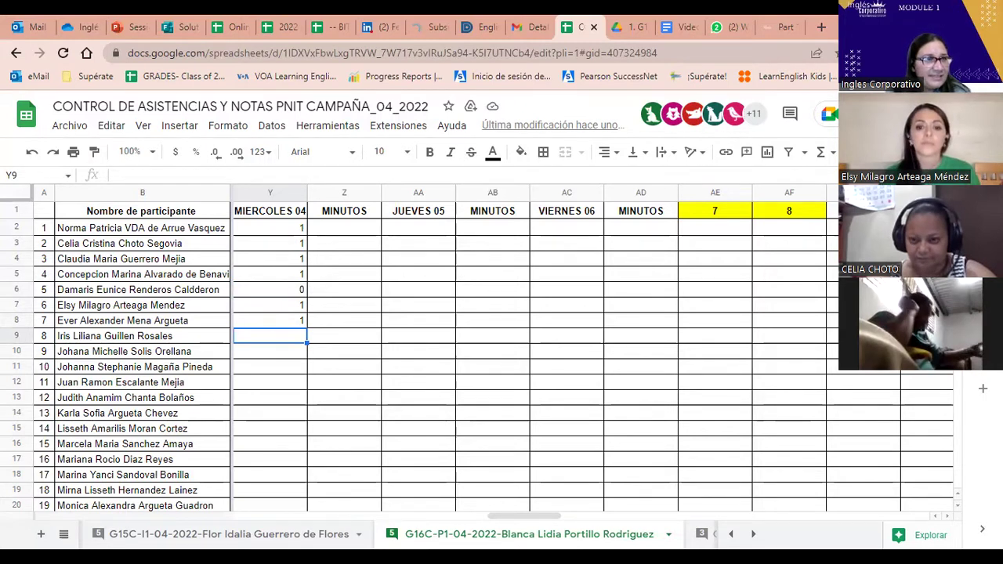
Correct participant 5's MIERCOLES 04 attendance in Y6 to 1
click(301, 292)
text(1)
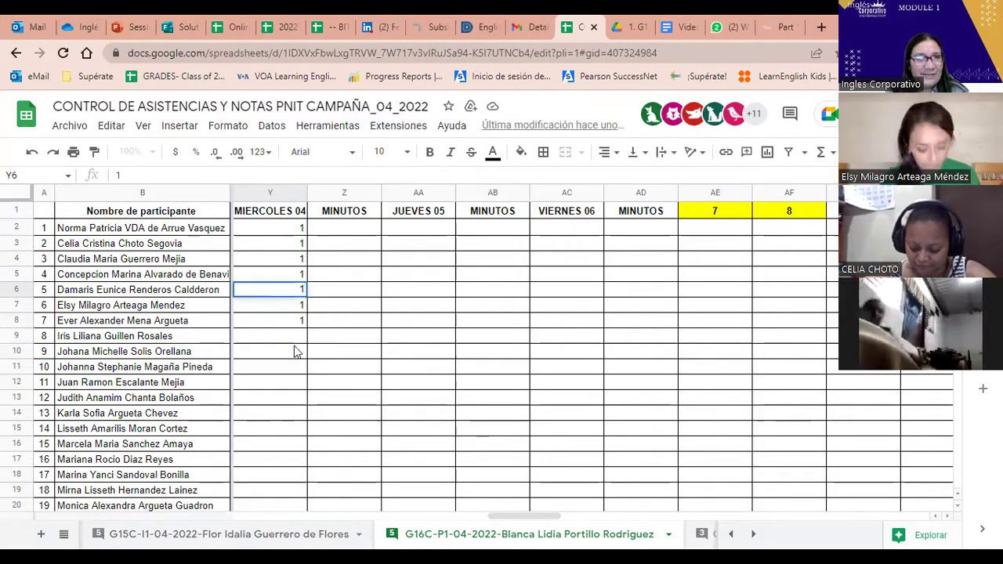
click(295, 343)
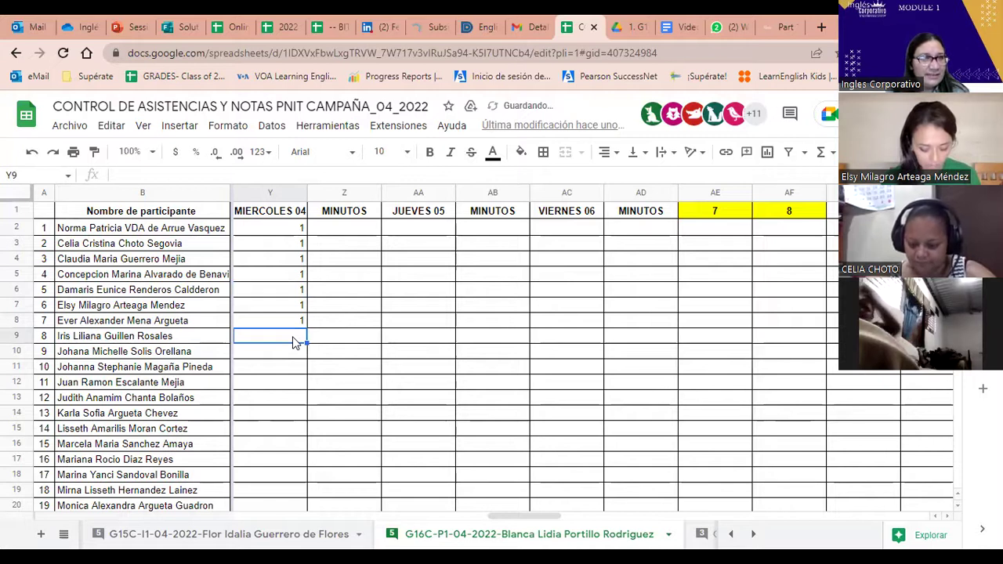
Enter 0 as the MIERCOLES 04 attendance for participants 8 through 11 (Y9 to Y12)
text(0)
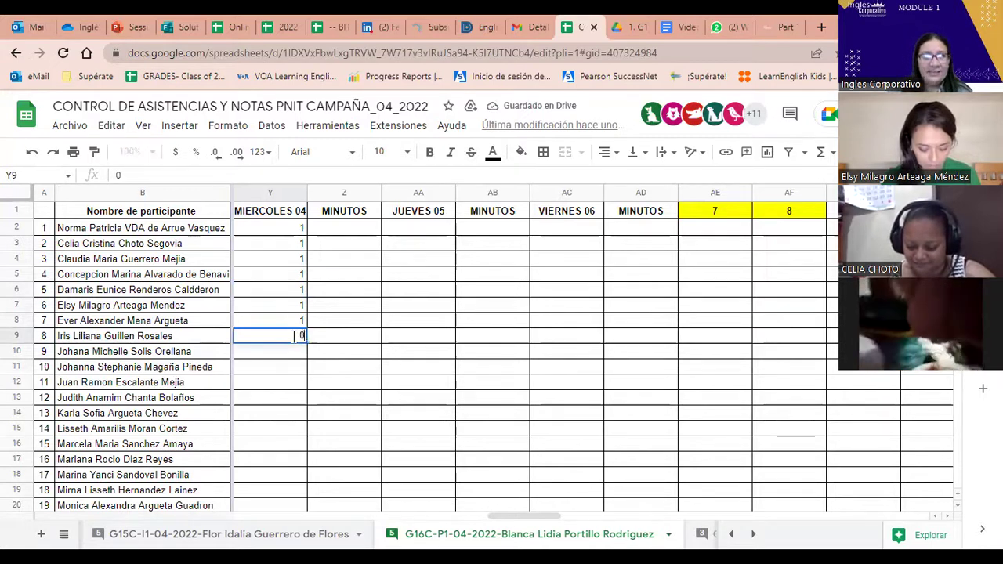
key(Return)
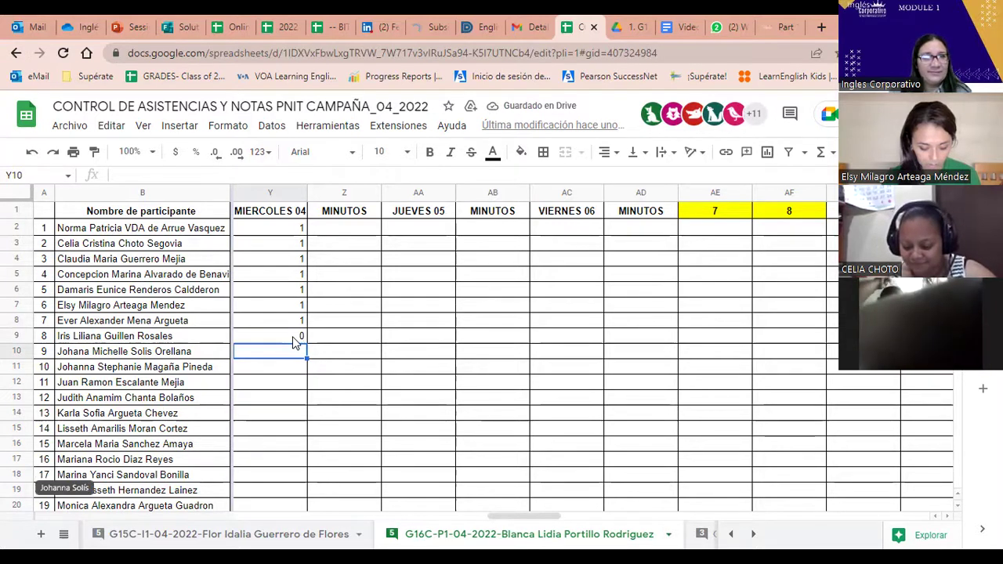
text(0)
key(Return)
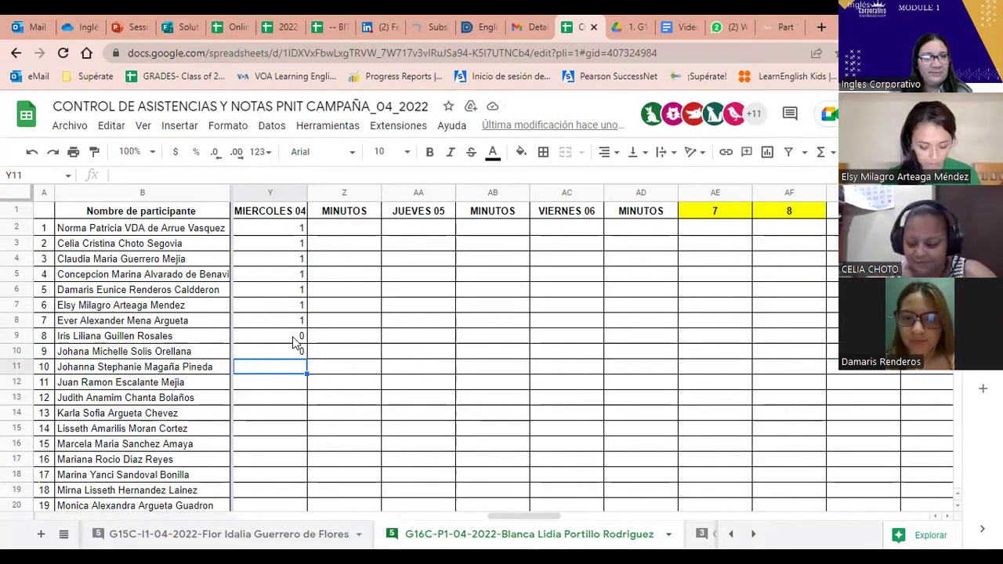
text(0)
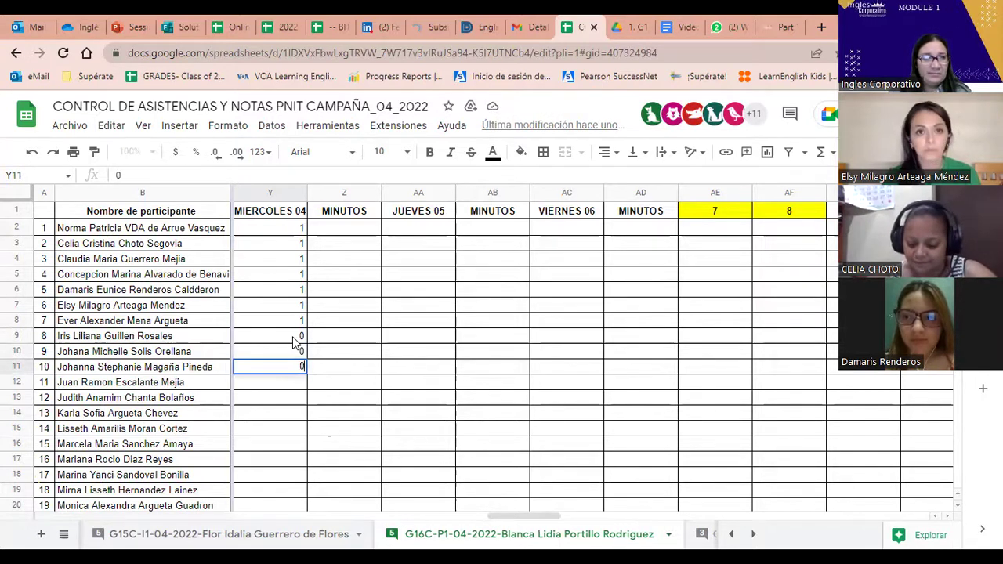
key(Return)
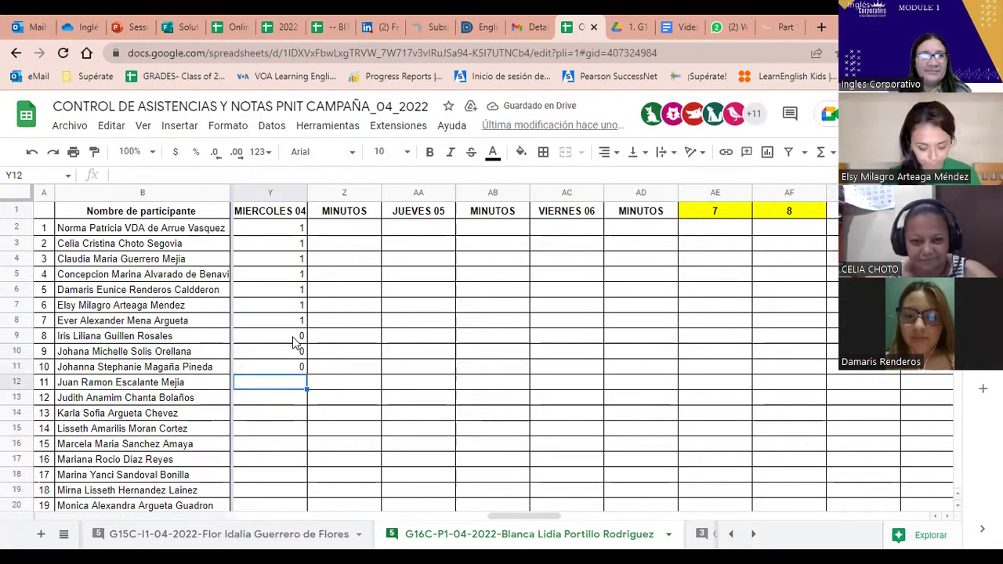
text(0)
key(Return)
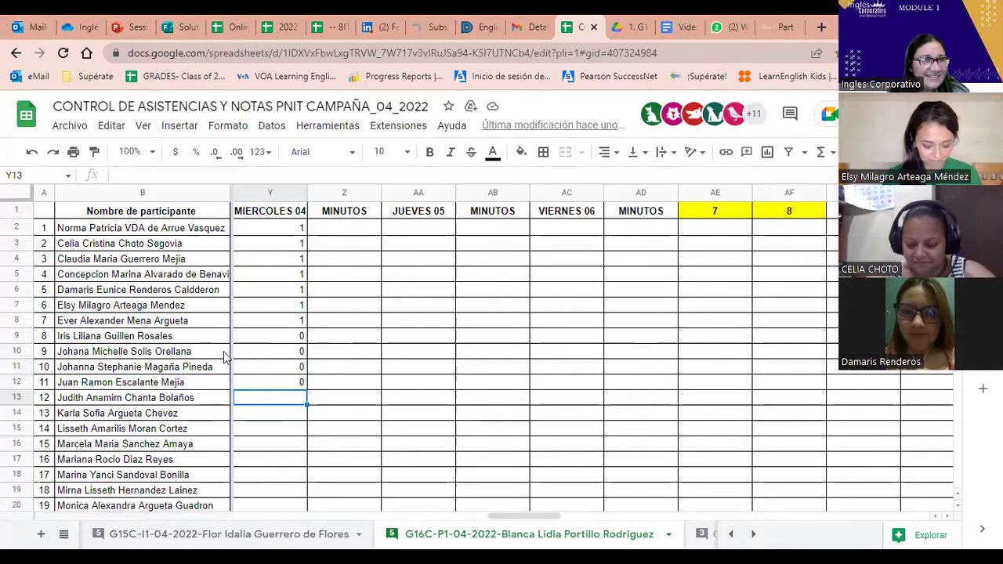
Correct participant 9's MIERCOLES 04 attendance in Y10 to 1
click(301, 354)
text(1)
click(287, 368)
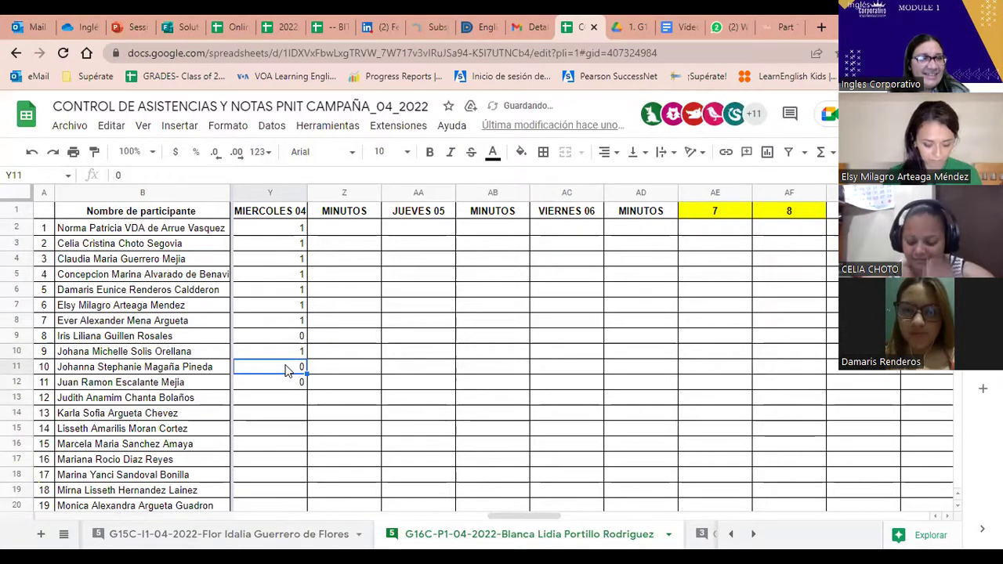
click(290, 384)
Enter the MIERCOLES 04 attendance as 0 for participant 12, 1 for participant 13 and 0 for participant 14
click(290, 401)
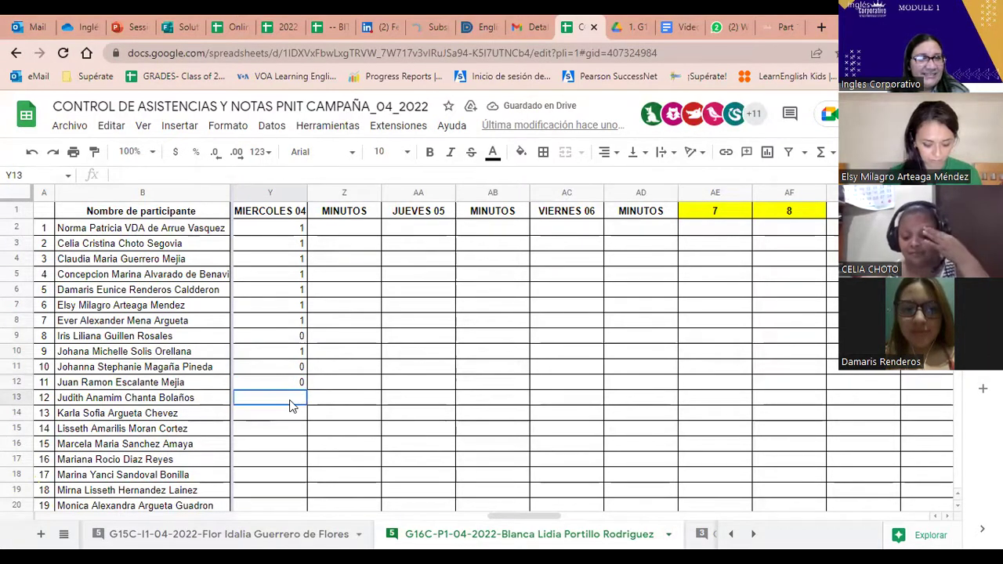
text(0)
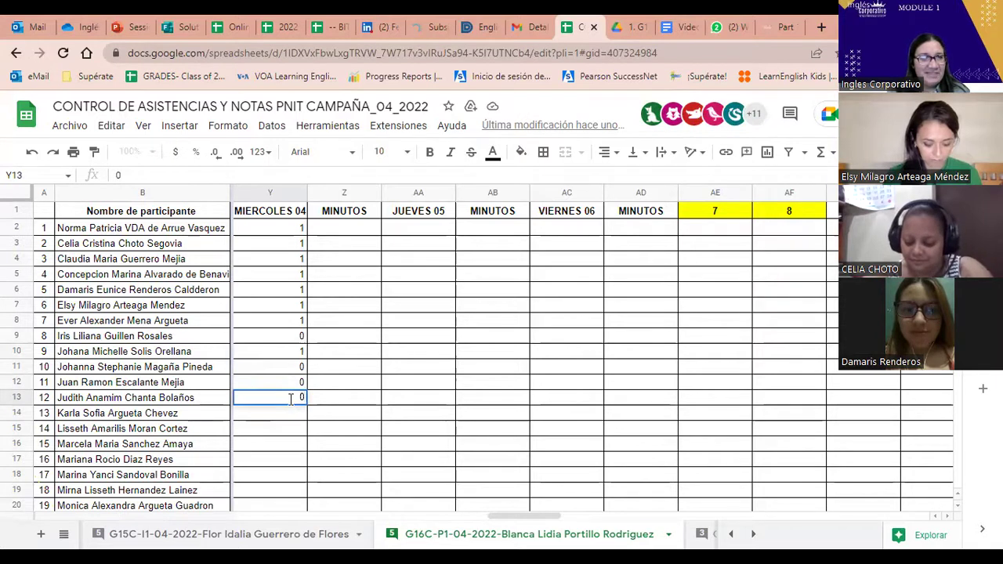
key(Return)
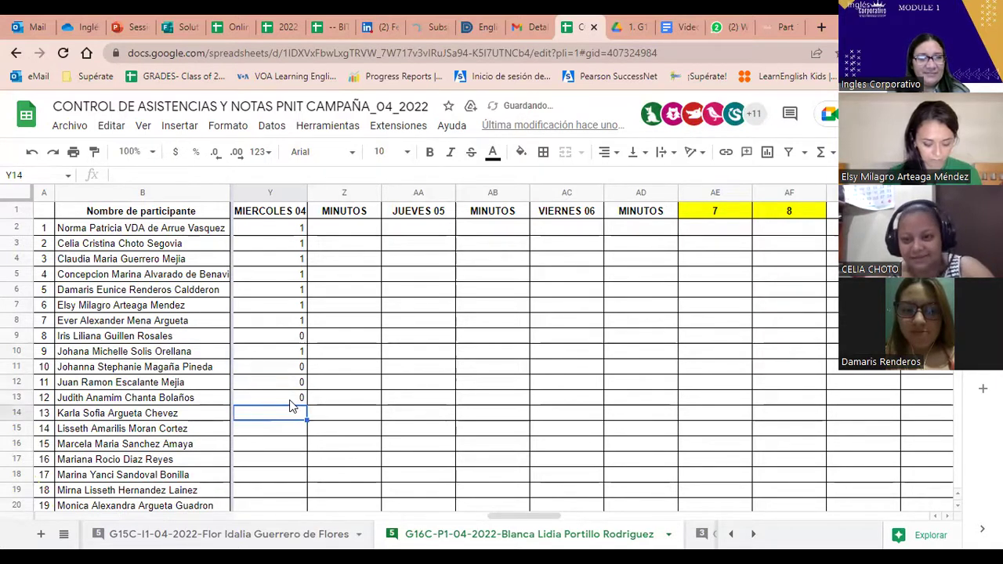
text(1)
key(Return)
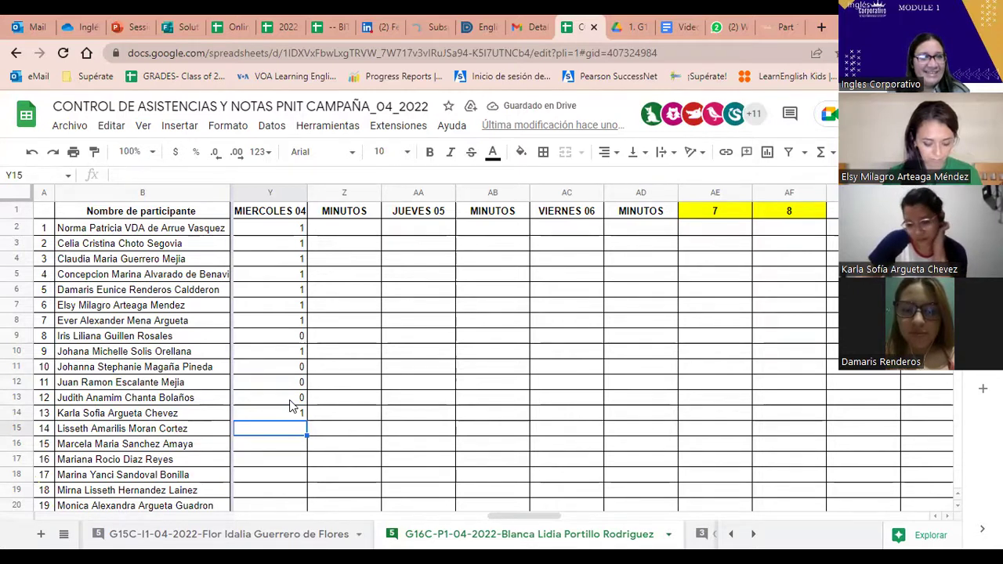
text(0)
key(Return)
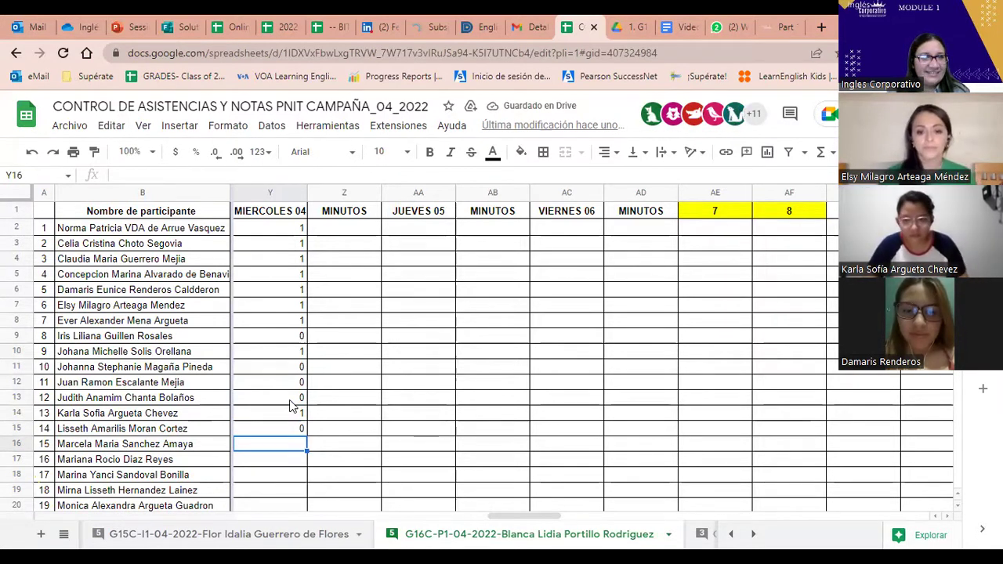
Enter 0 as the MIERCOLES 04 attendance for participants 15, 16 and 17 (Y16 to Y18)
text(0)
key(Return)
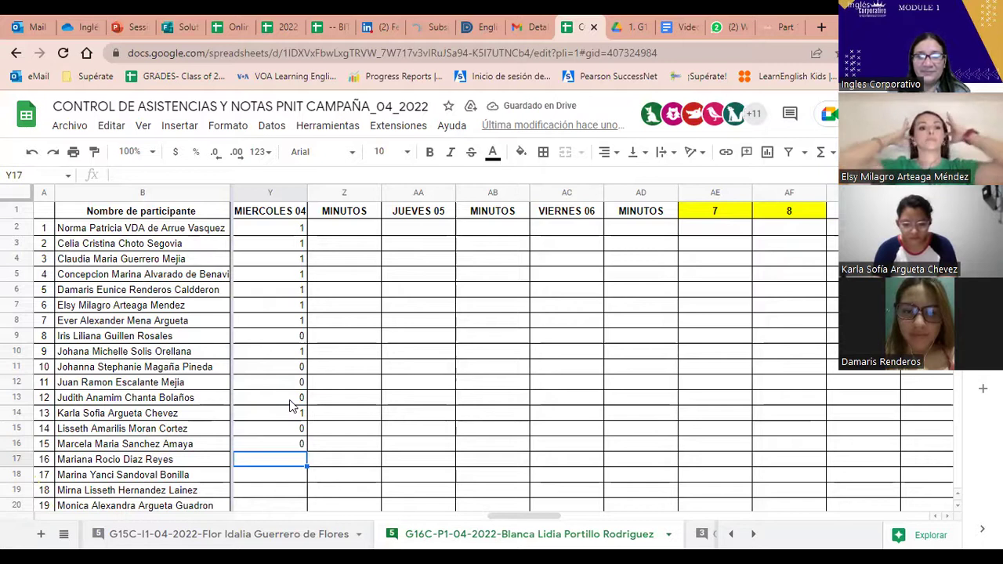
text(0)
key(Return)
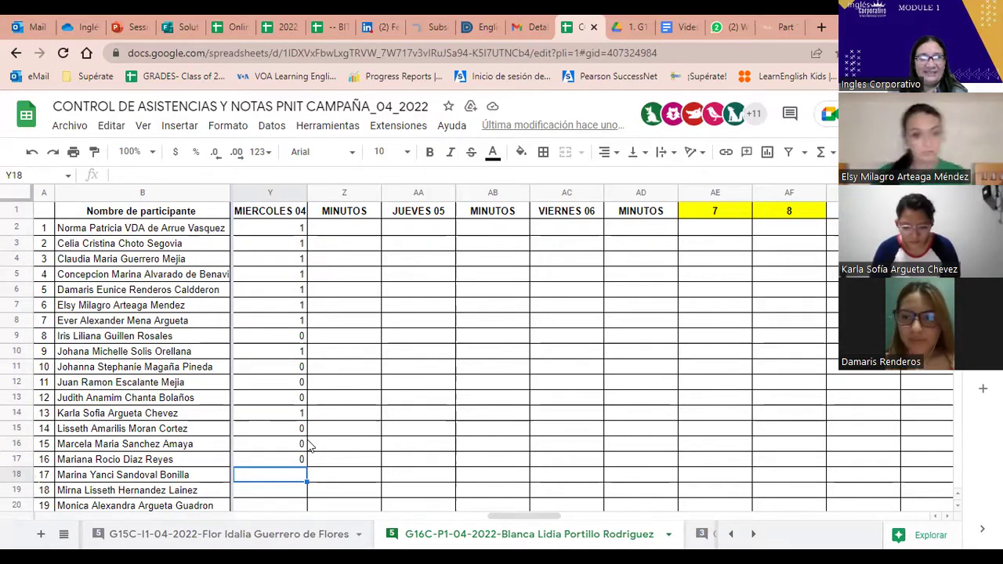
text(0)
key(Return)
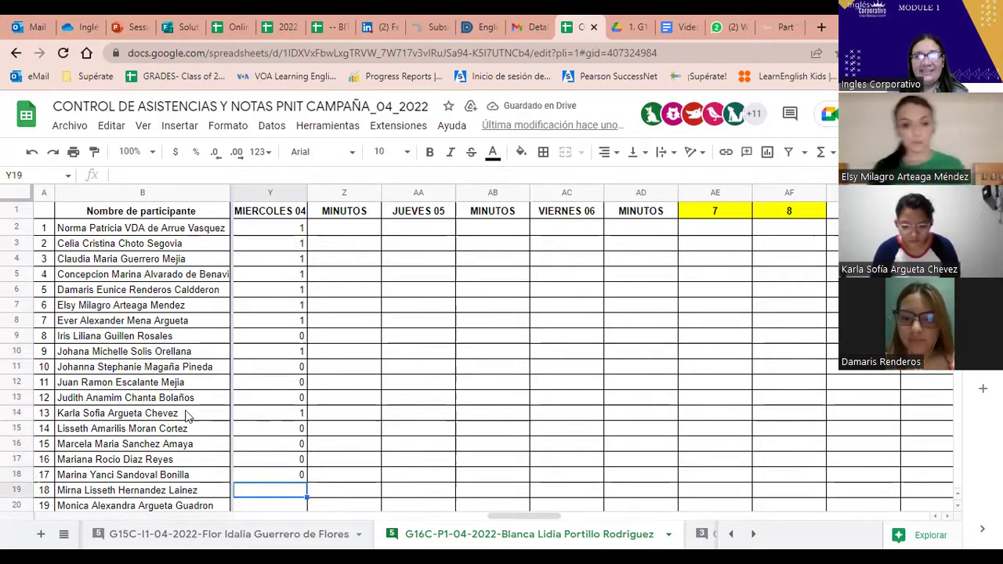
Enter the MIERCOLES 04 attendance as 1 for participants 18 and 19 and 0 for participant 20
text(1)
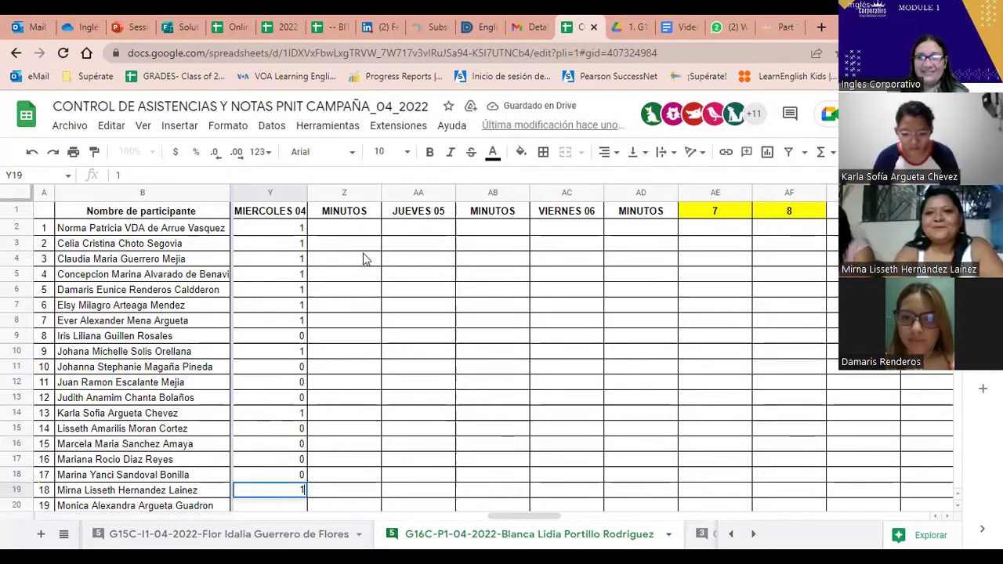
key(Return)
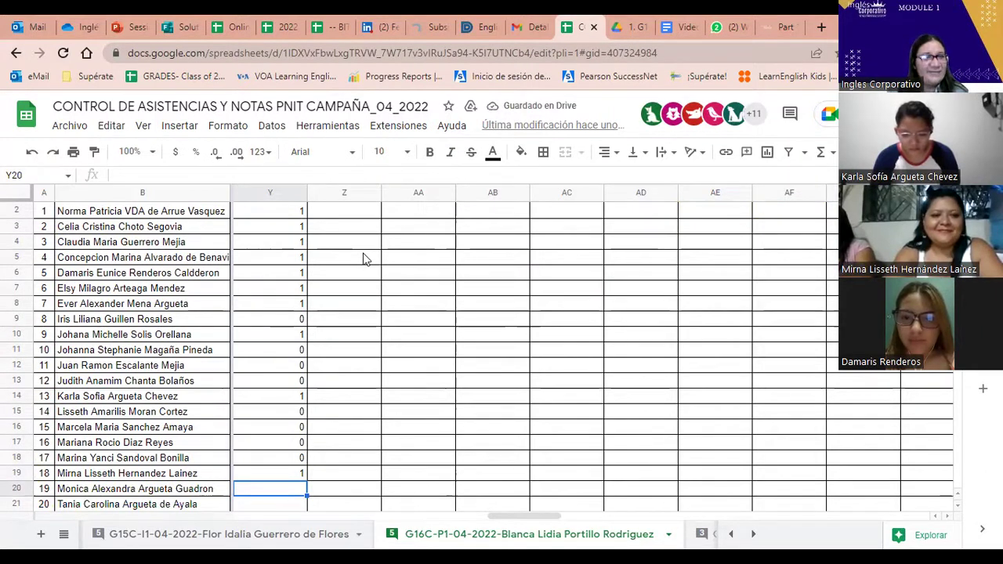
text(0)
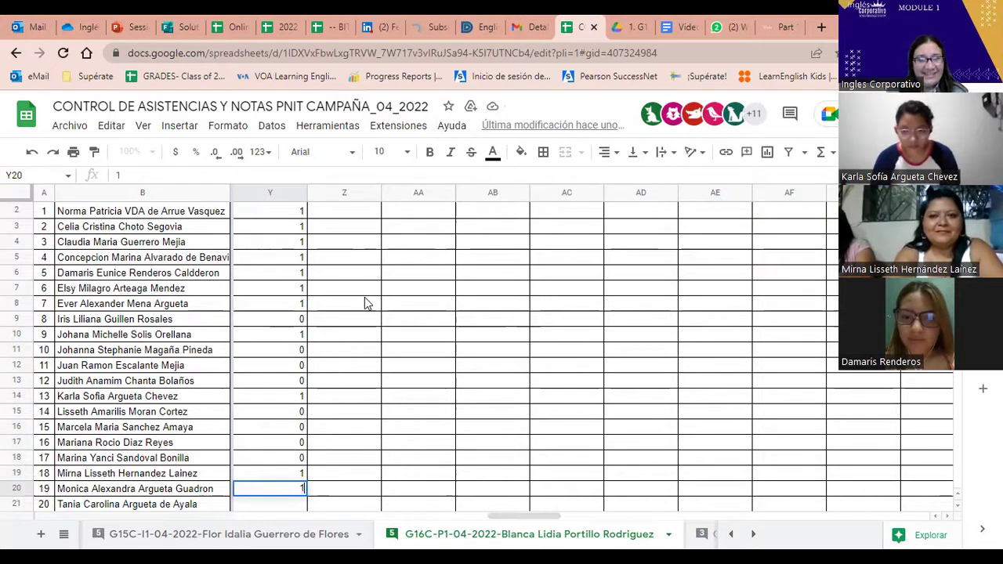
scroll(287, 395, down, 1)
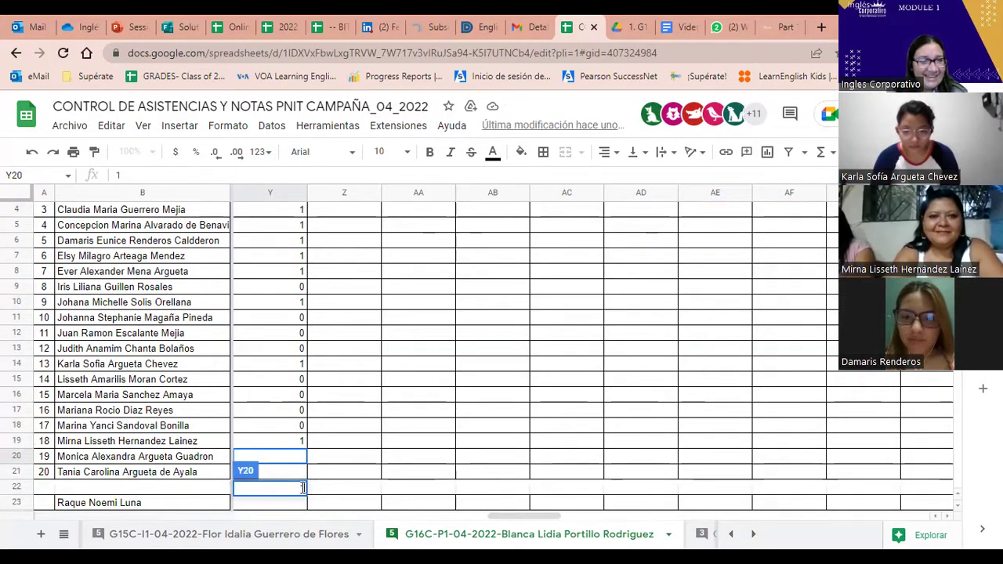
key(Return)
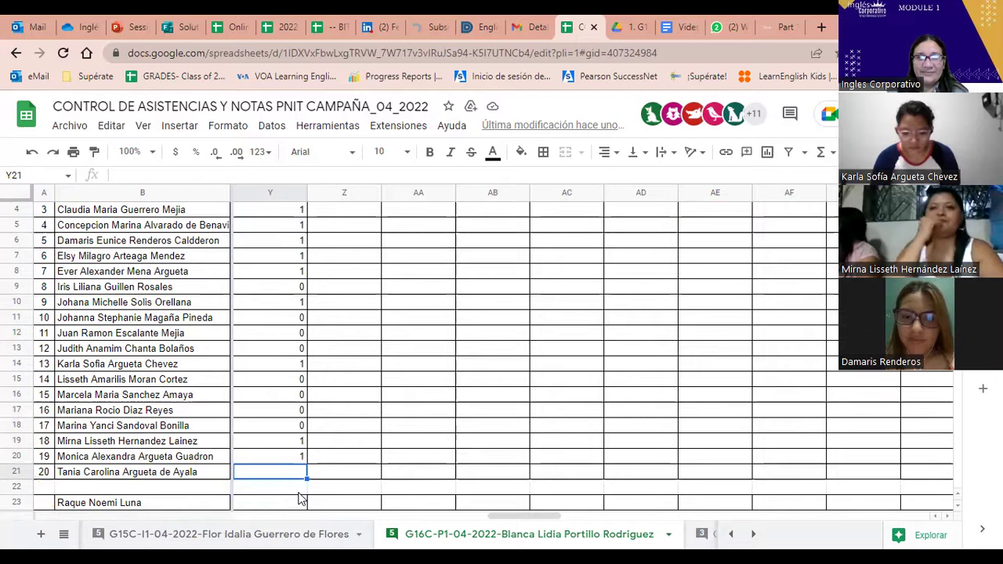
text(0)
key(Return)
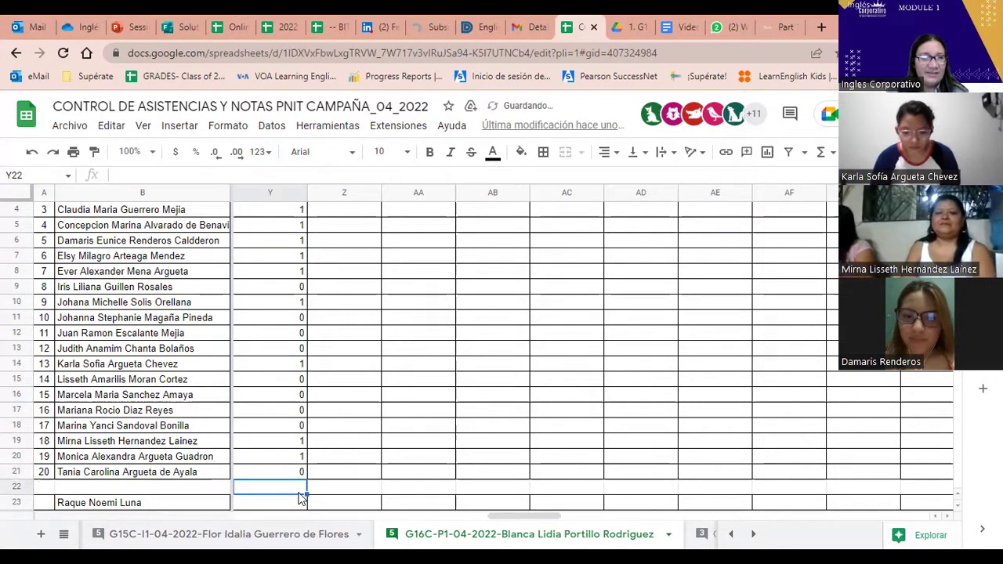
key(Return)
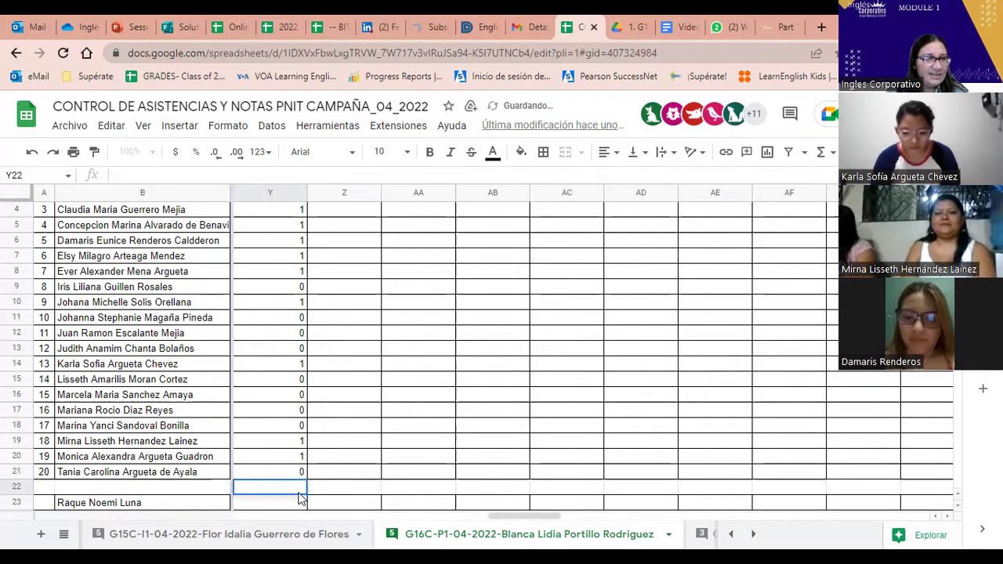
key(Return)
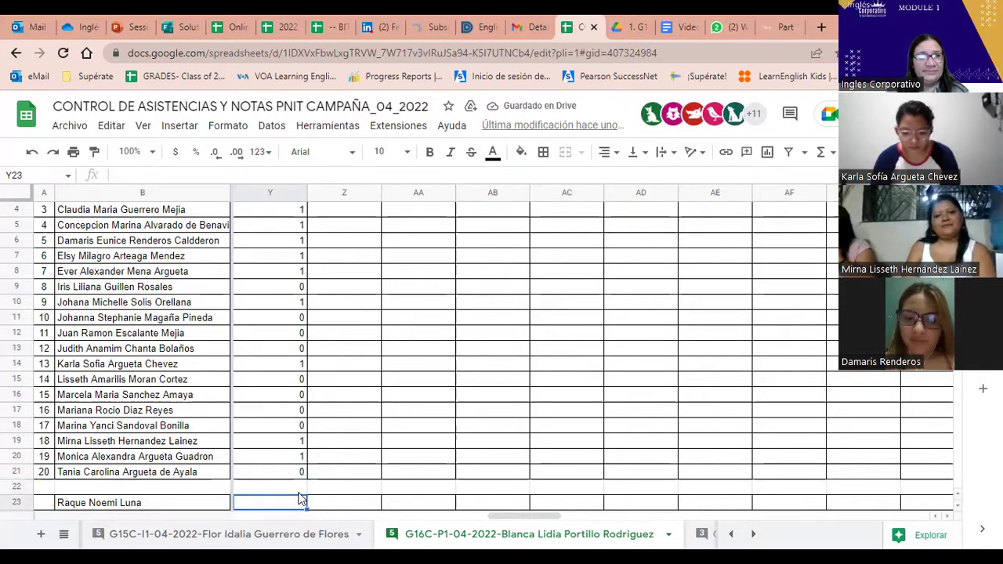
text(1)
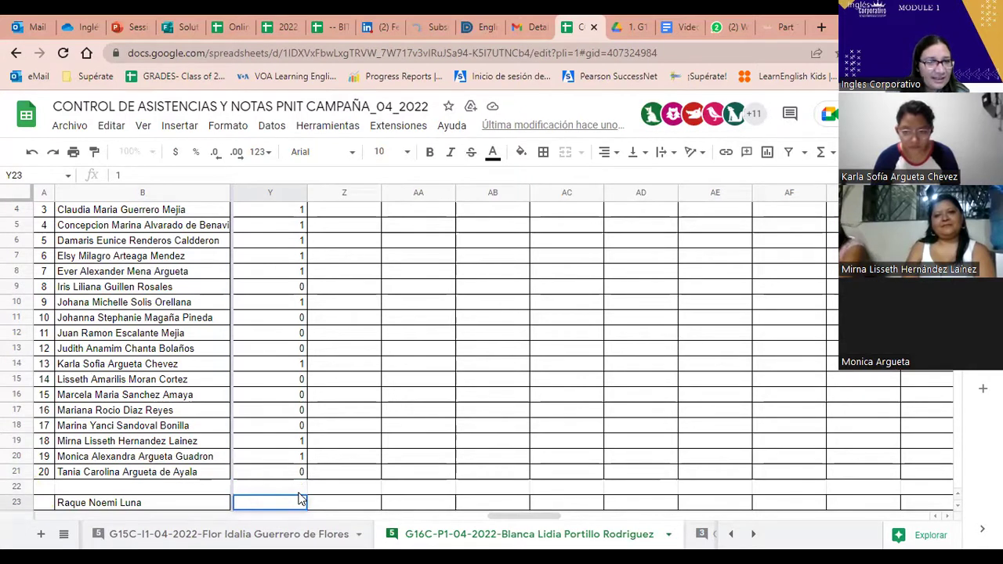
Correct participant 20's MIERCOLES 04 attendance in Y21 to 1, and open the extra participant's attendance cell Y23 for editing
click(299, 473)
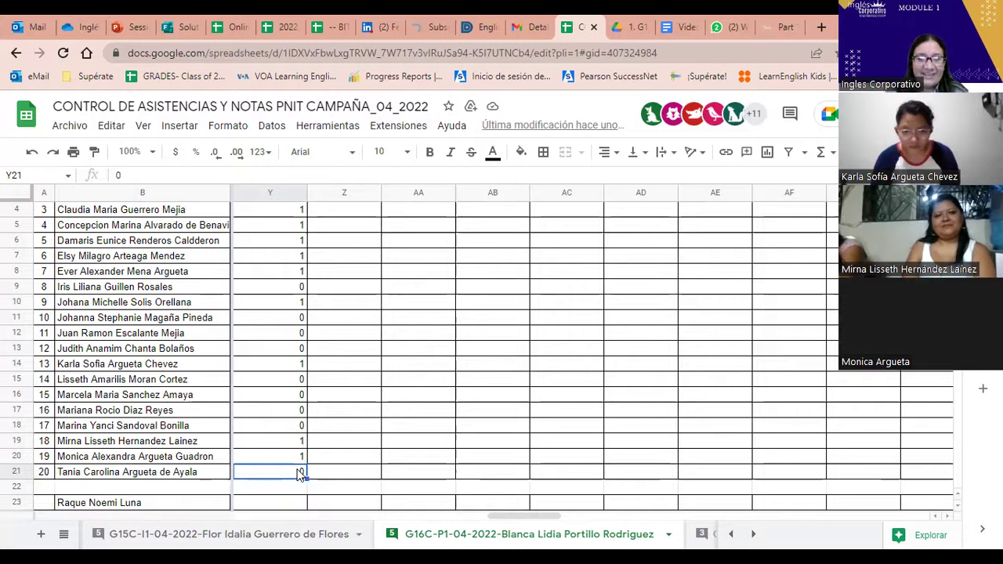
text(1)
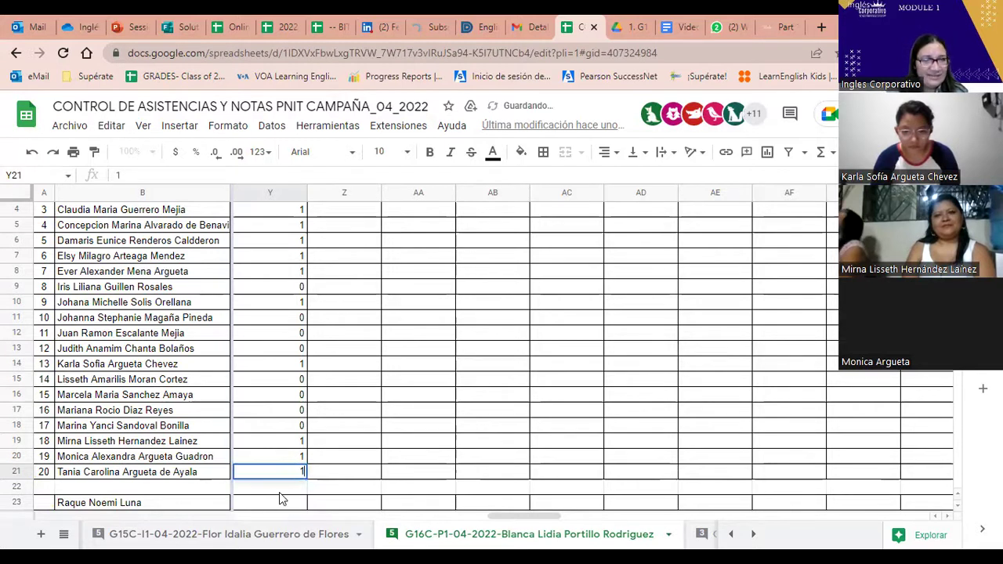
click(282, 506)
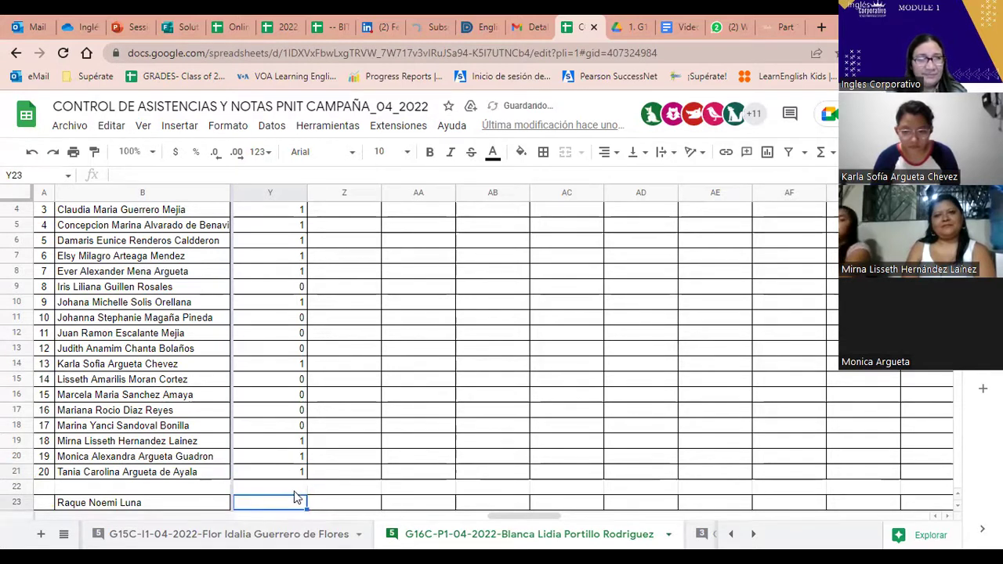
scroll(314, 482, up, 1)
scroll(311, 482, down, 4)
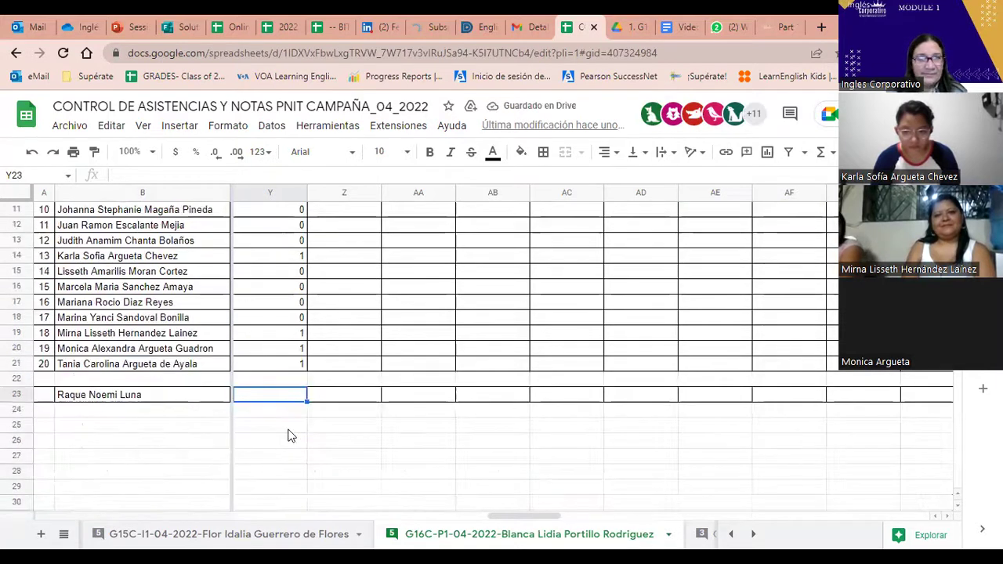
double_click(299, 396)
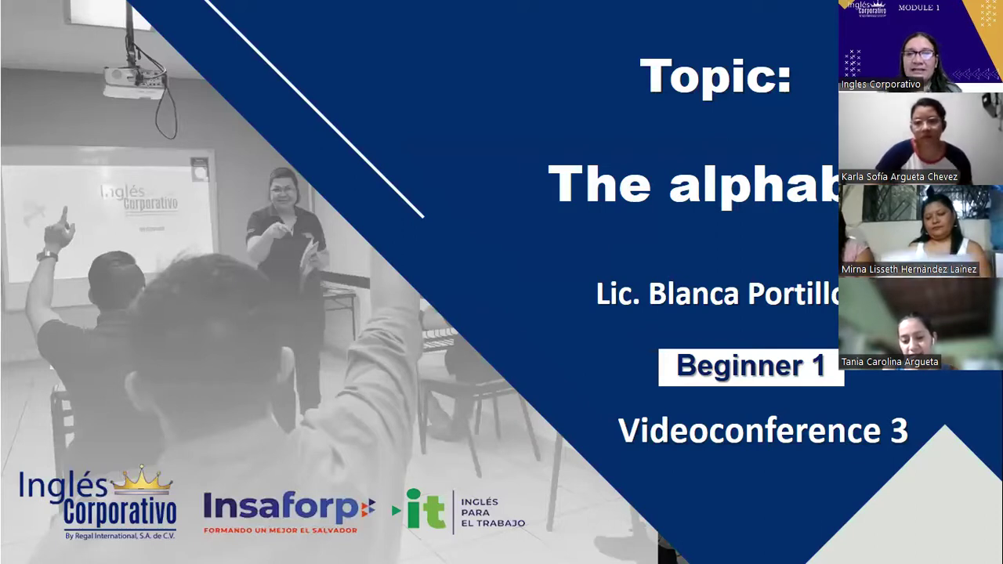
Advance the PowerPoint slideshow from the alphabet title slide to "Welcome to our videoconference" and reveal its "Today is…" line
click(481, 346)
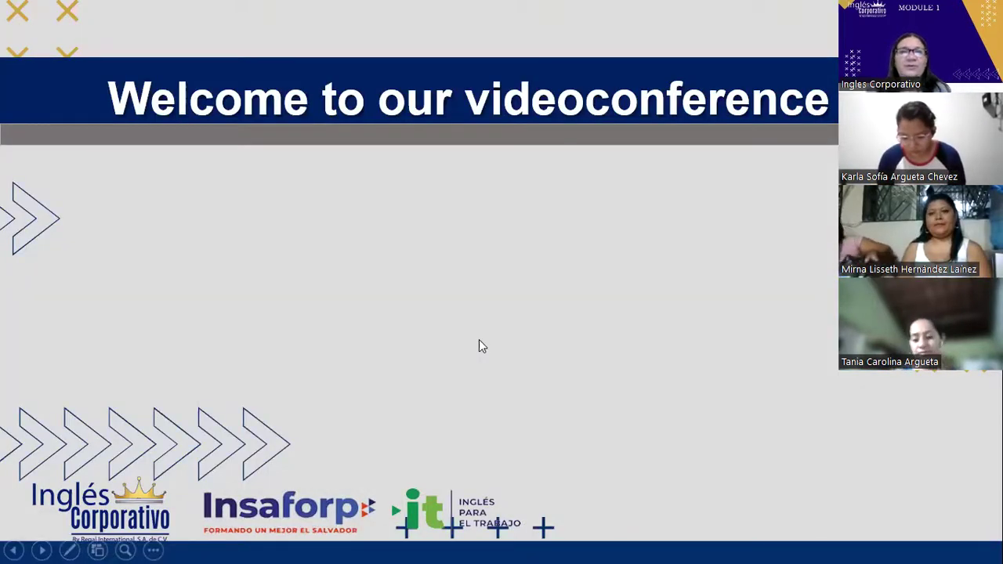
click(482, 346)
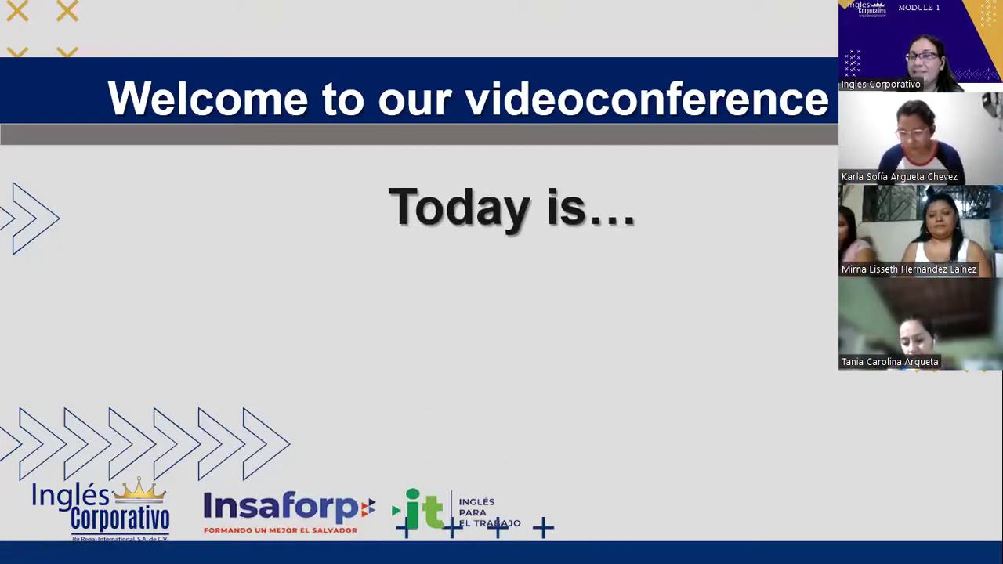